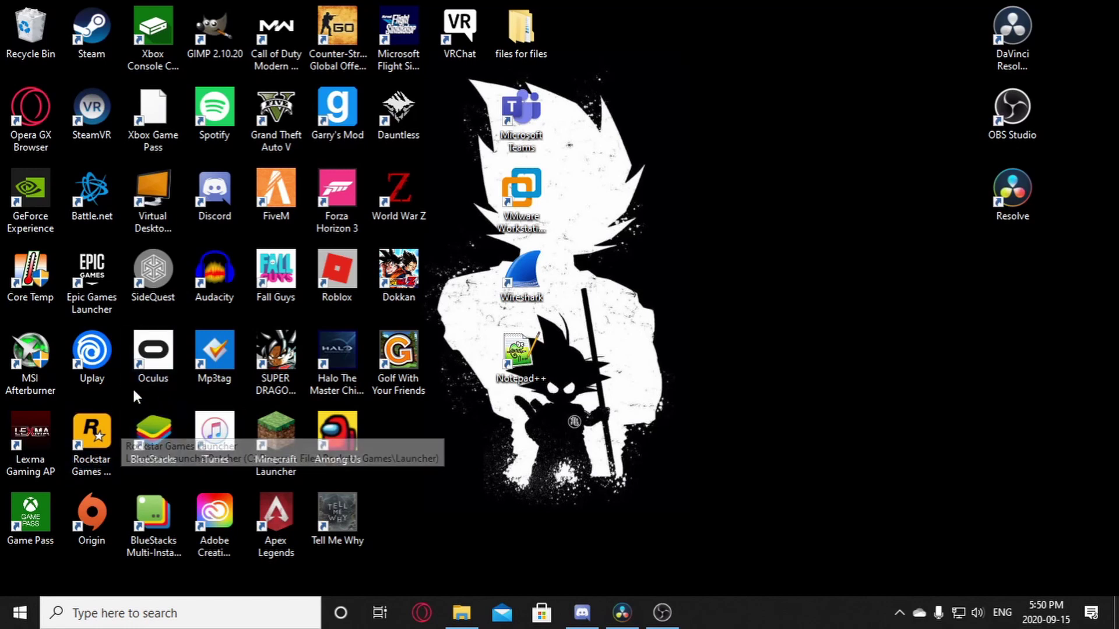
Open the Opera GX browser, search the web for "blue stacks" and open the official bluestacks.com site
double_click(52, 128)
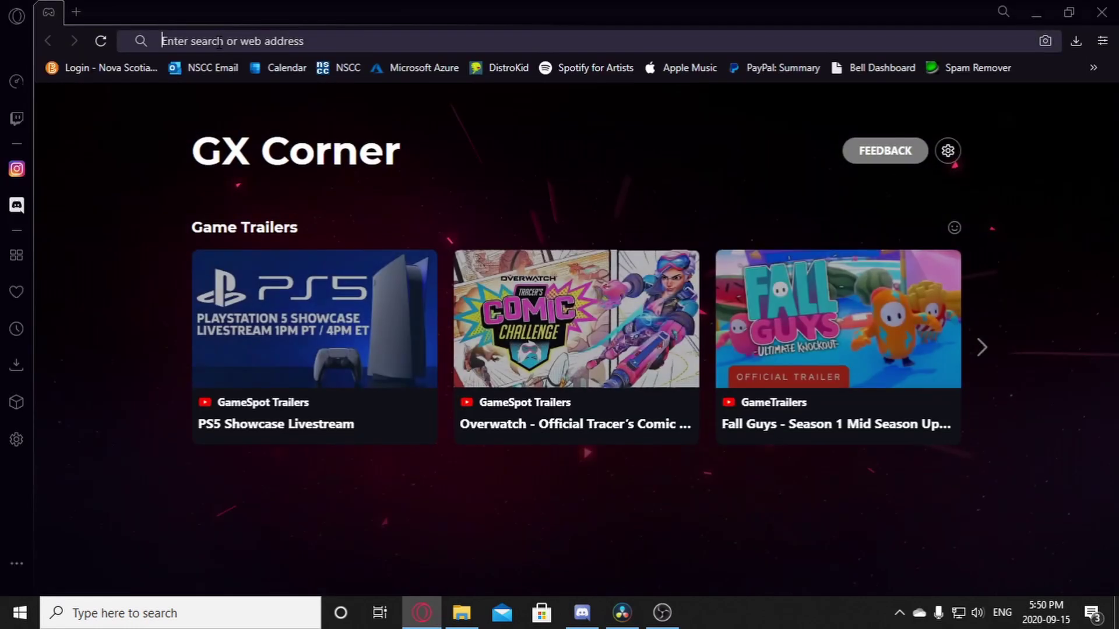
type("blue stacj")
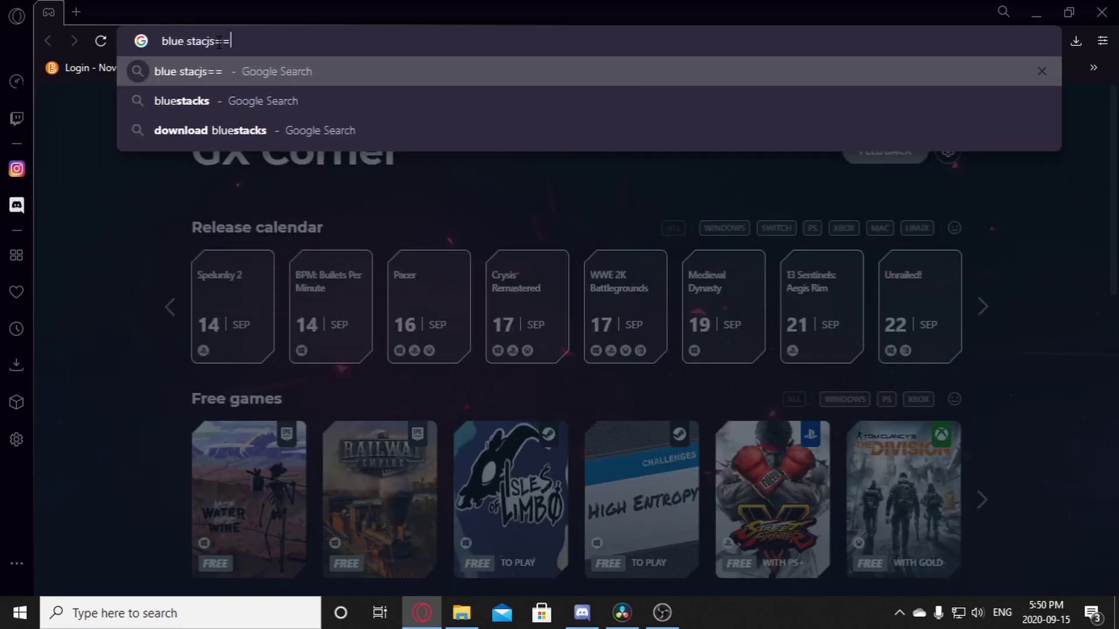
key("BackSpace")
type("ks")
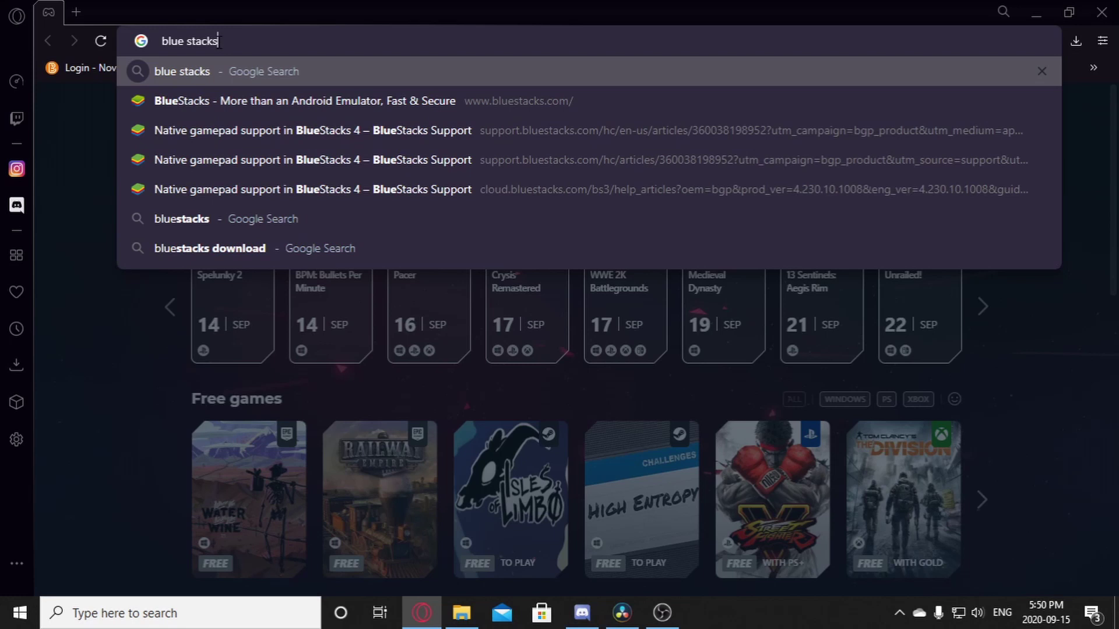
key("Return")
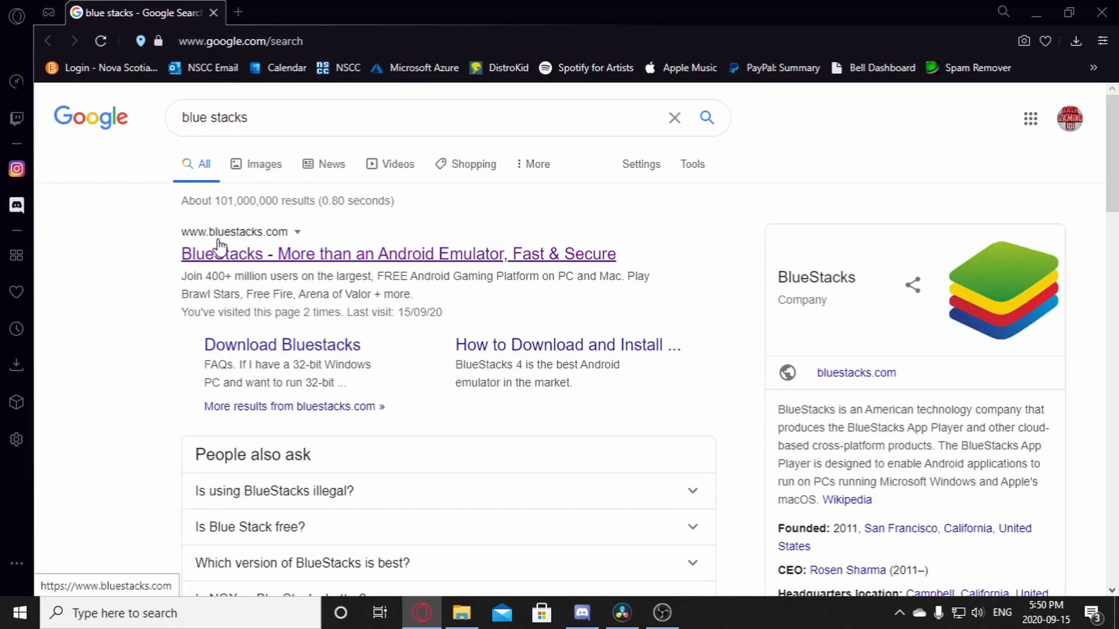
left_click(229, 268)
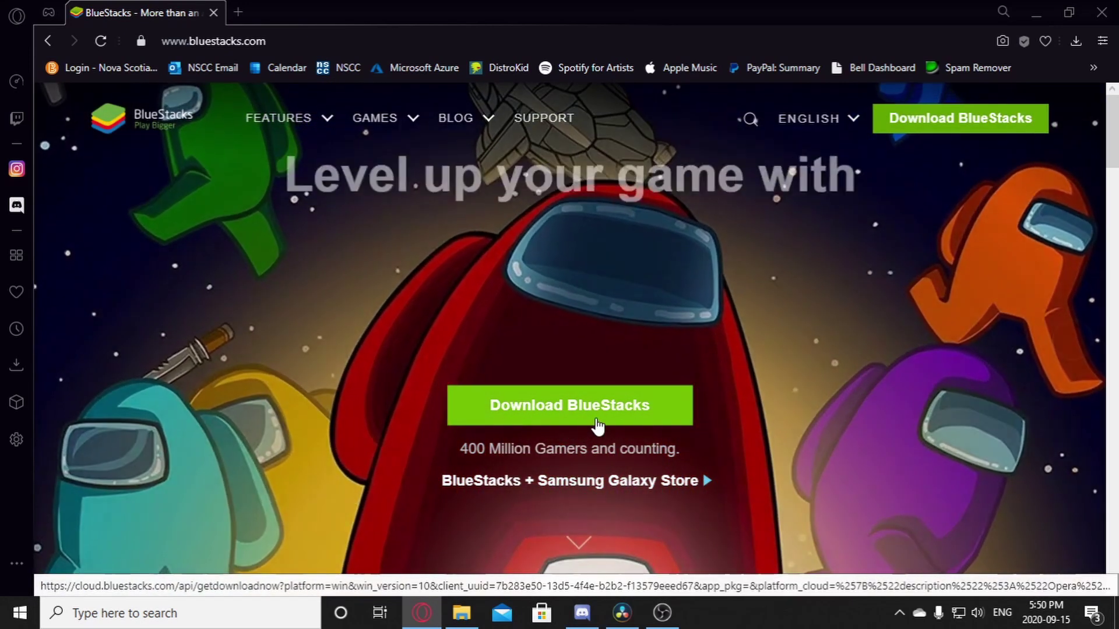
Request the BlueStacks installer download from the site, cancel saving the file and close the browser
left_click(597, 421)
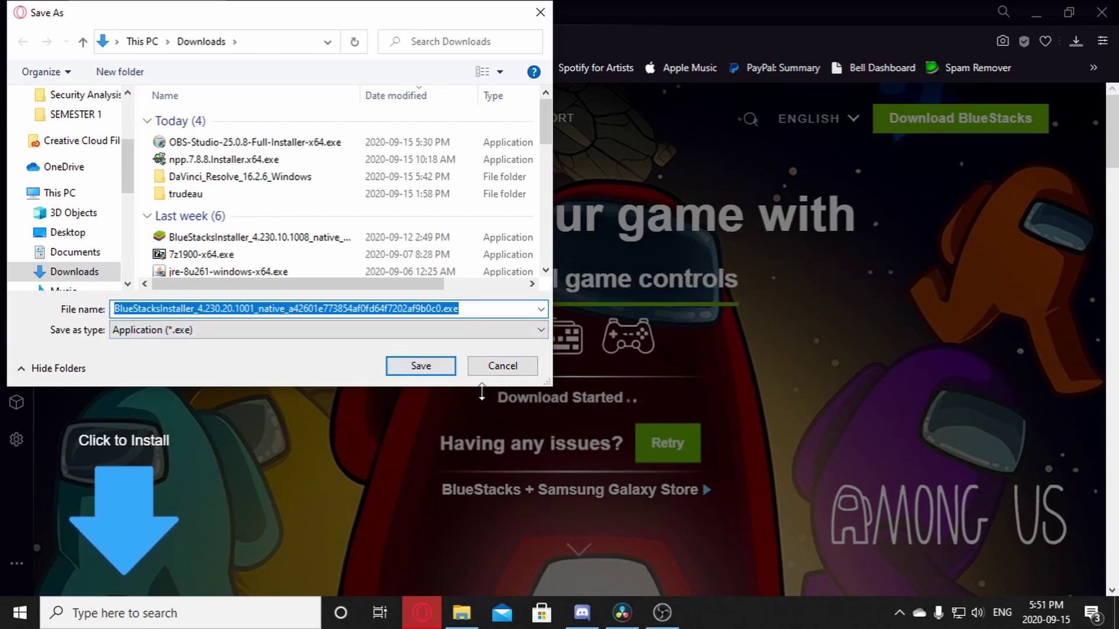
left_click(480, 370)
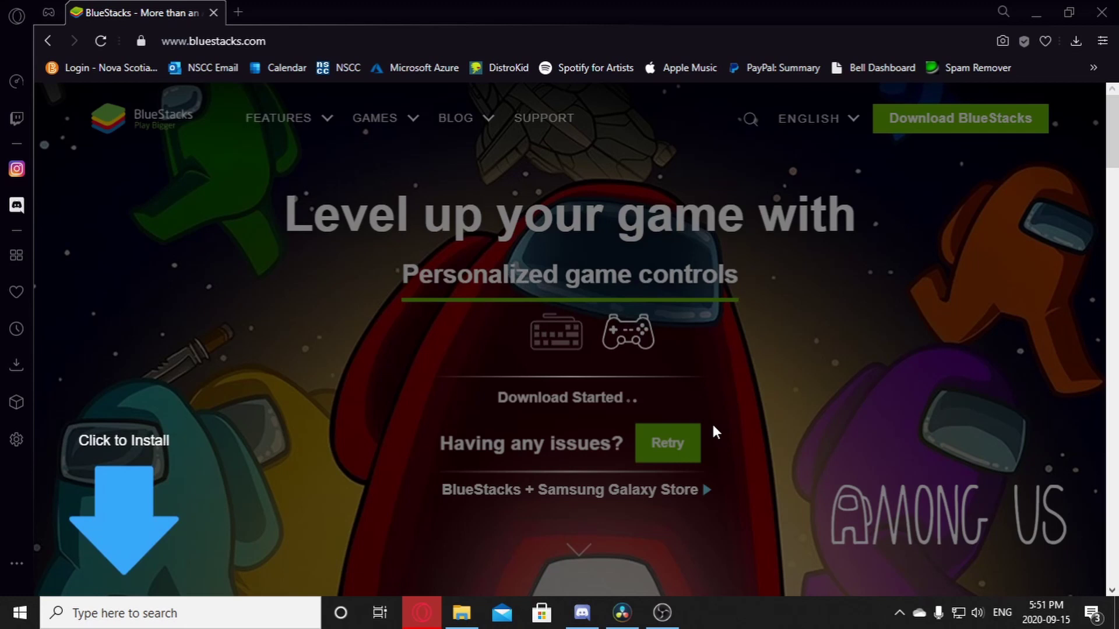
left_click(1104, 9)
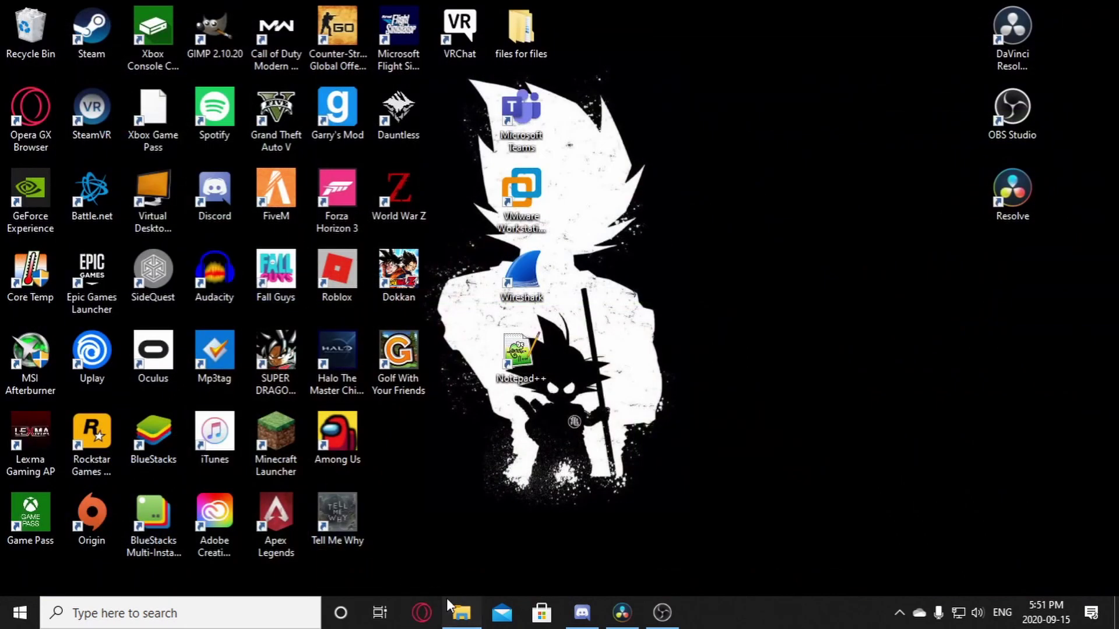
Look through the Downloads folder for the BlueStacks installer file and close the folder window
left_click(451, 609)
left_click(204, 205)
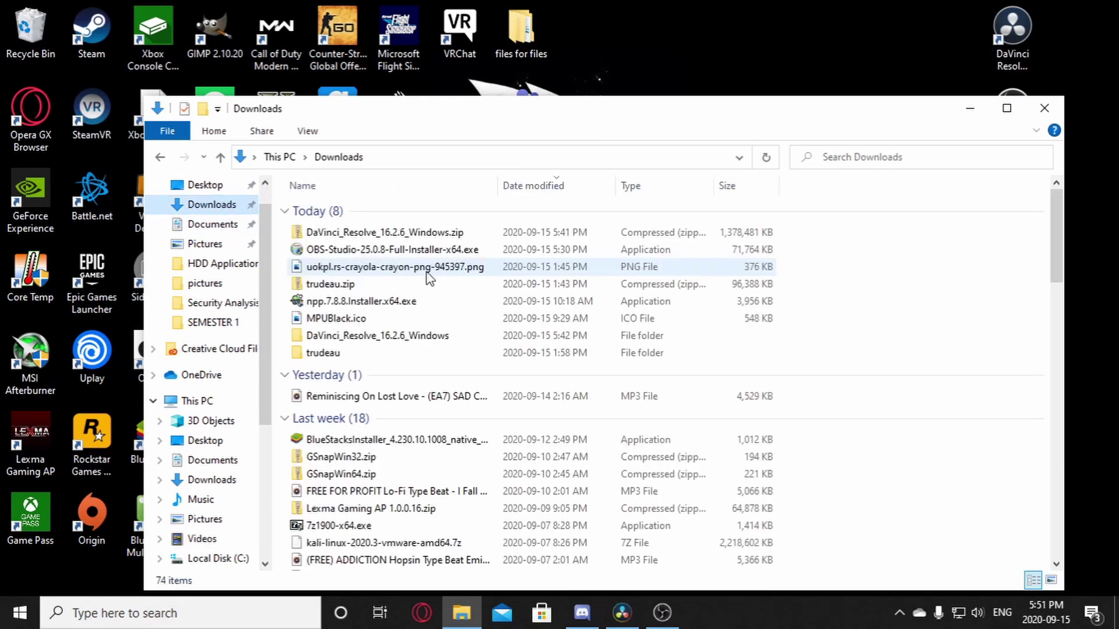
scroll(428, 278, "down", 4)
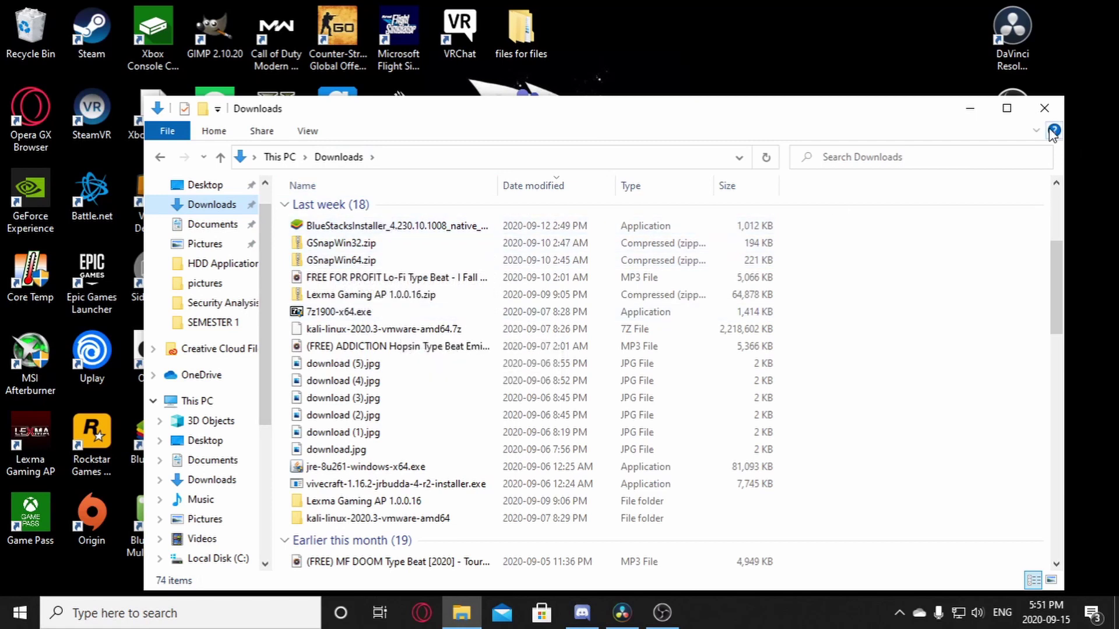
left_click(1043, 112)
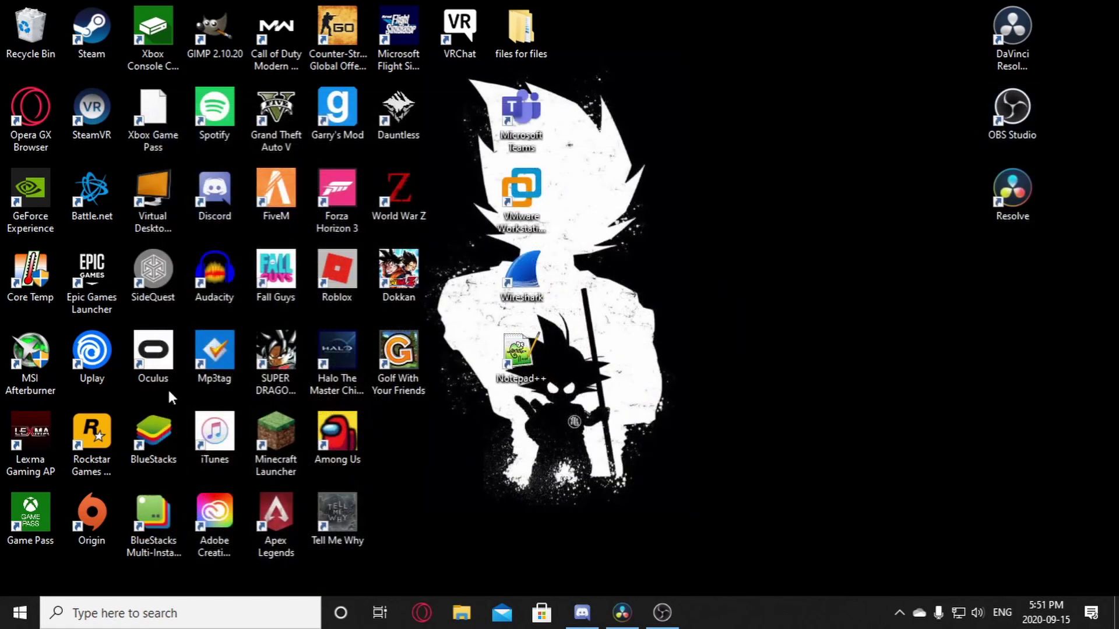
Launch BlueStacks and set the use of games' inbuilt gamepad controls to Force on in its preferences
double_click(158, 432)
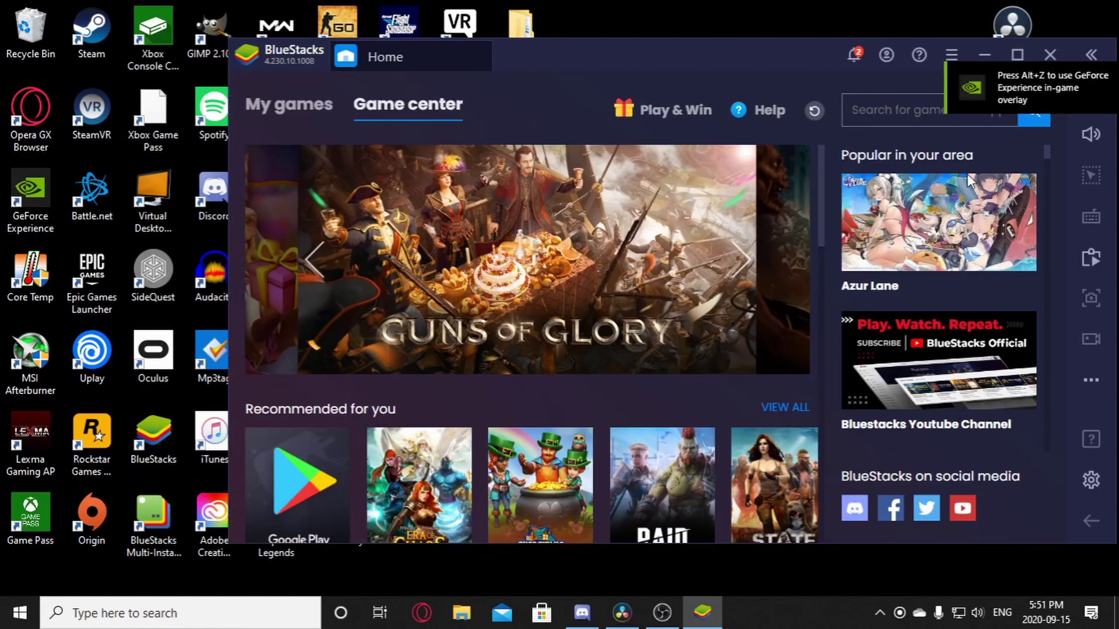
left_click(1091, 480)
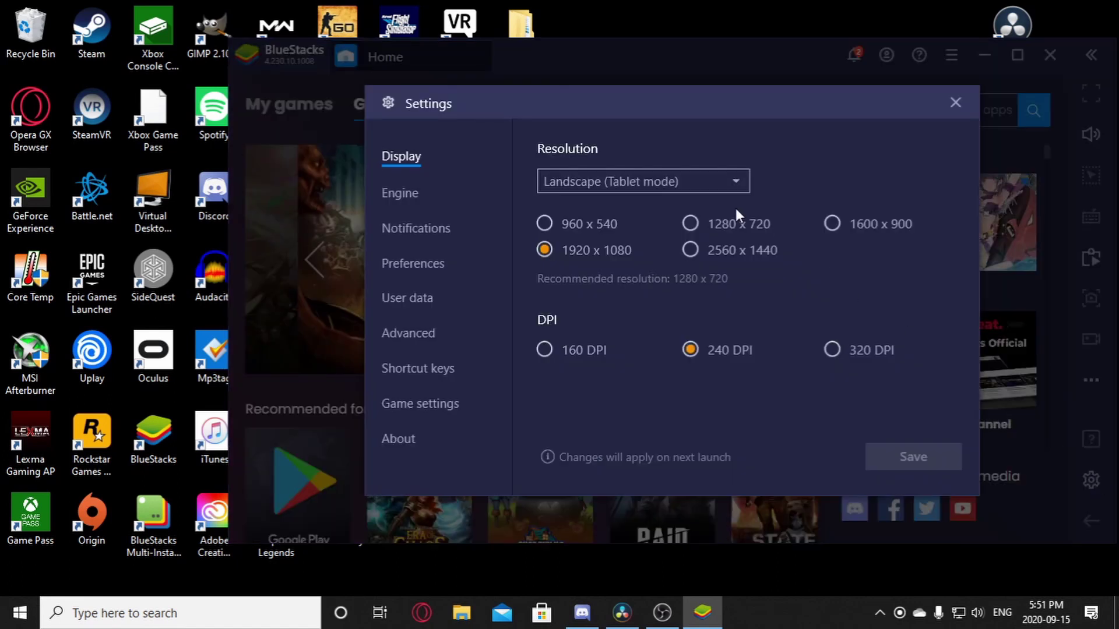
left_click(398, 267)
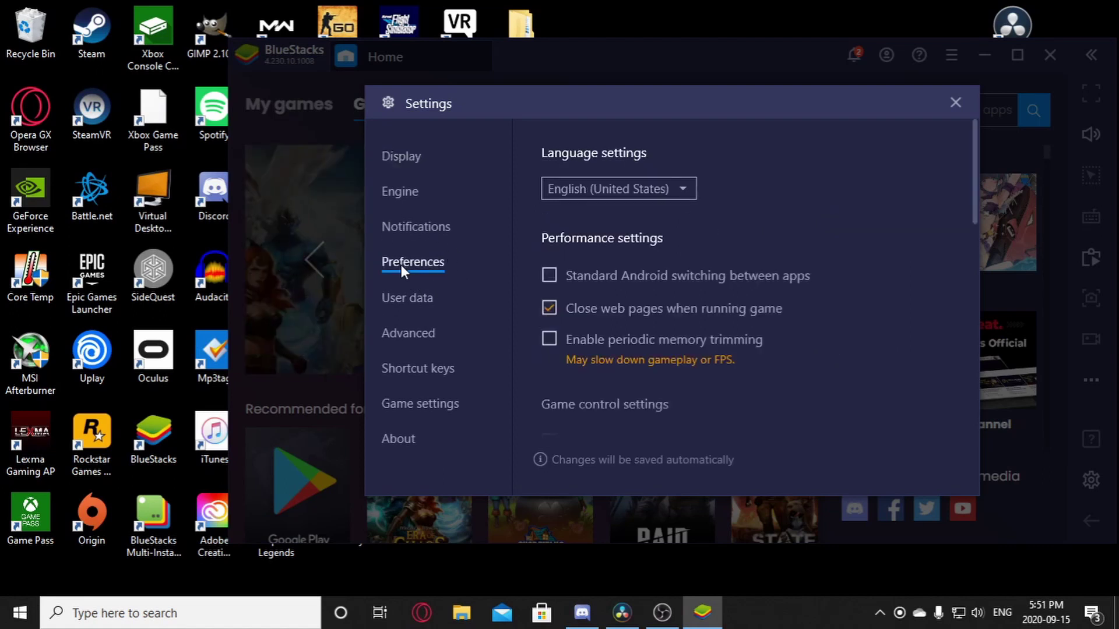
scroll(591, 254, "down", 3)
scroll(590, 252, "down", 1)
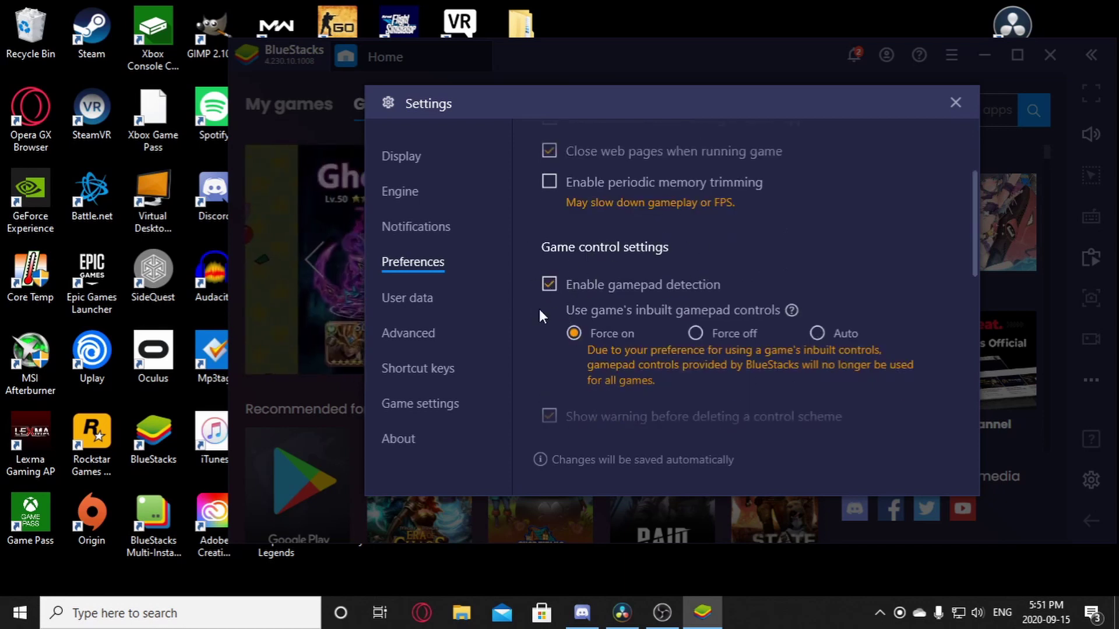
left_click(814, 335)
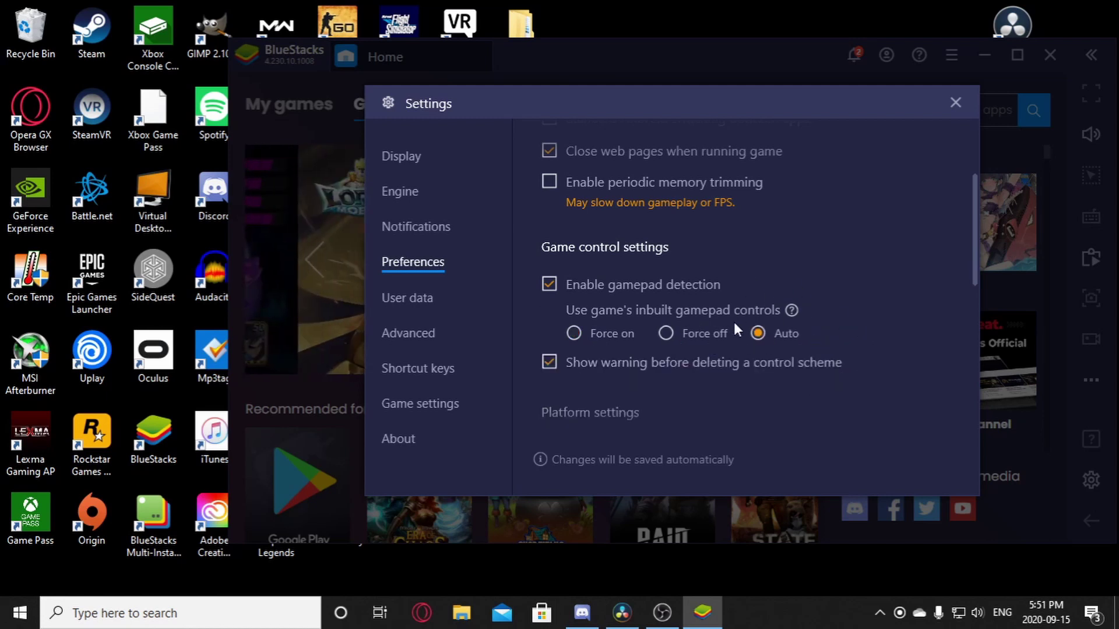
left_click(573, 333)
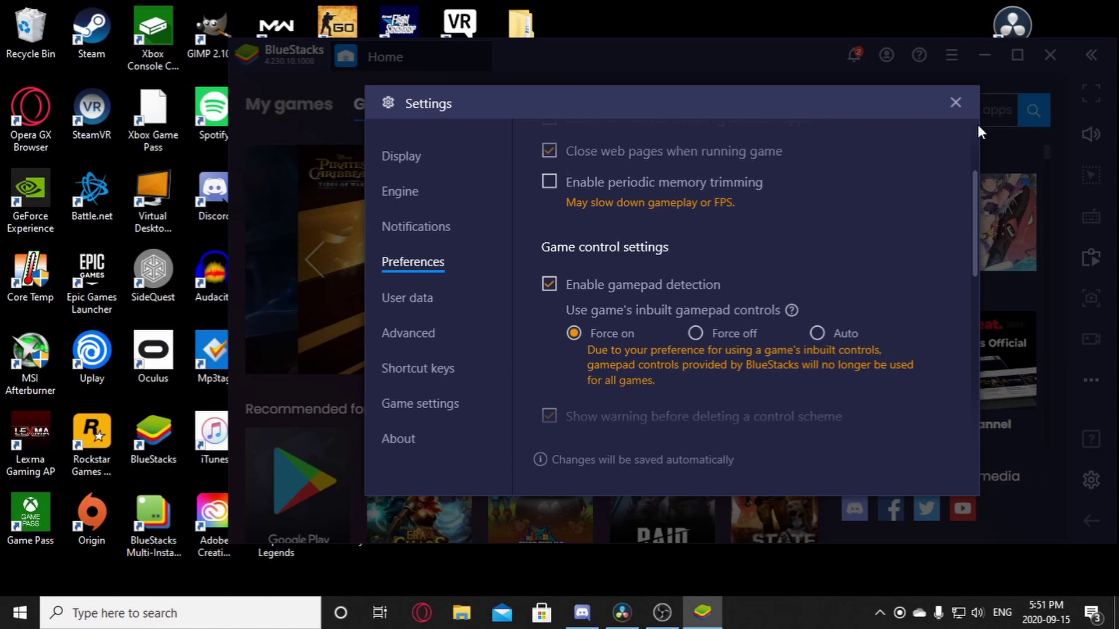
left_click(956, 103)
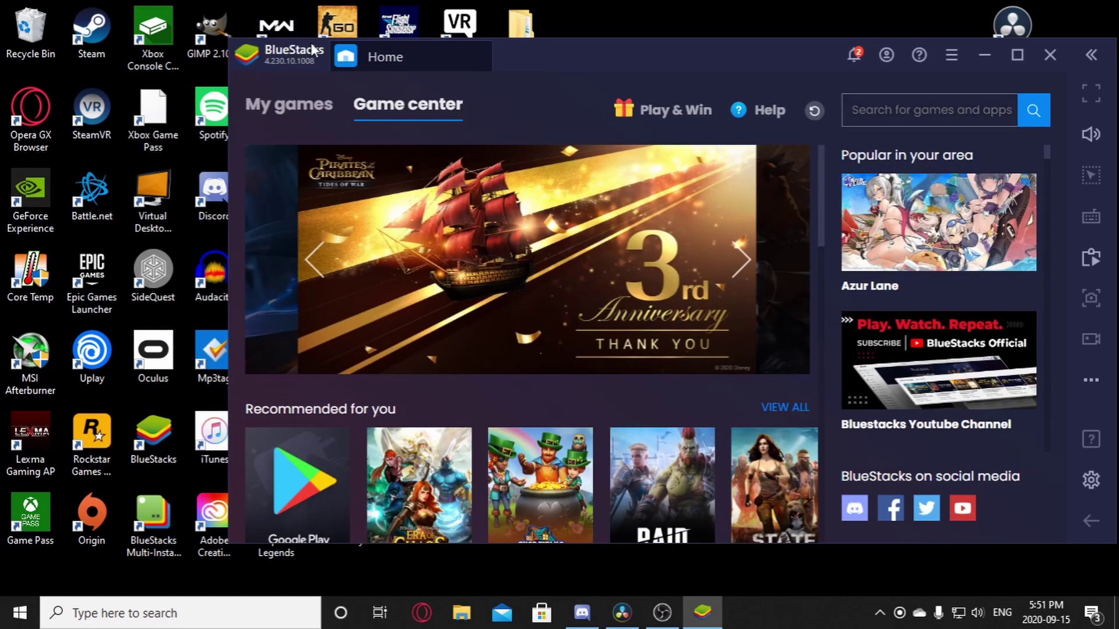
Open the Google Play Store from My games, search for "Xbox Game Pass" and open that app's page
left_click(320, 112)
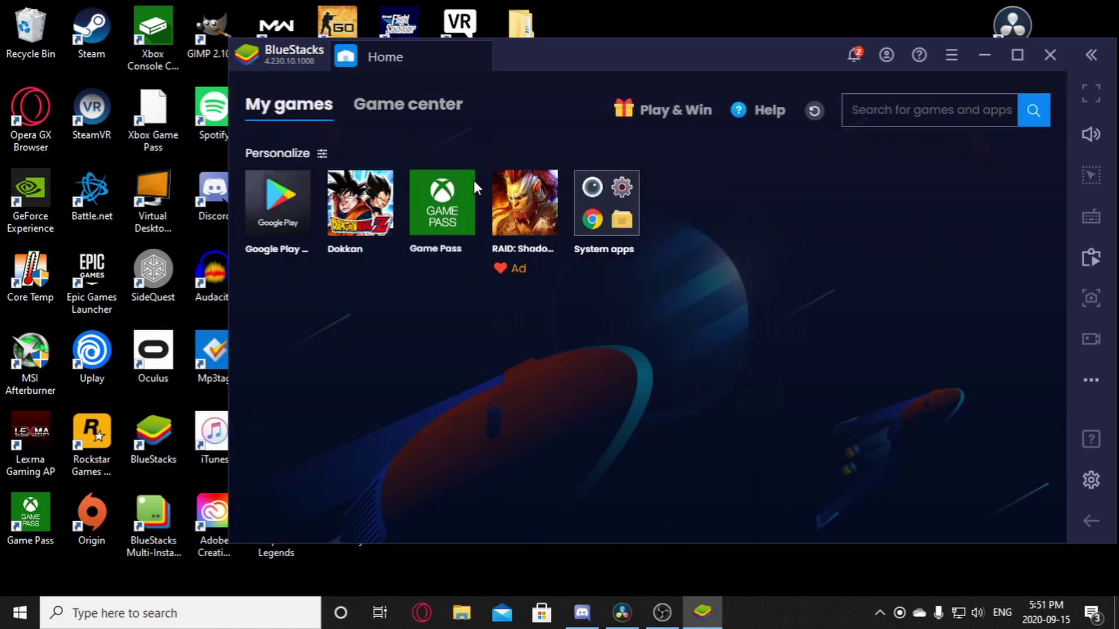
left_click(277, 201)
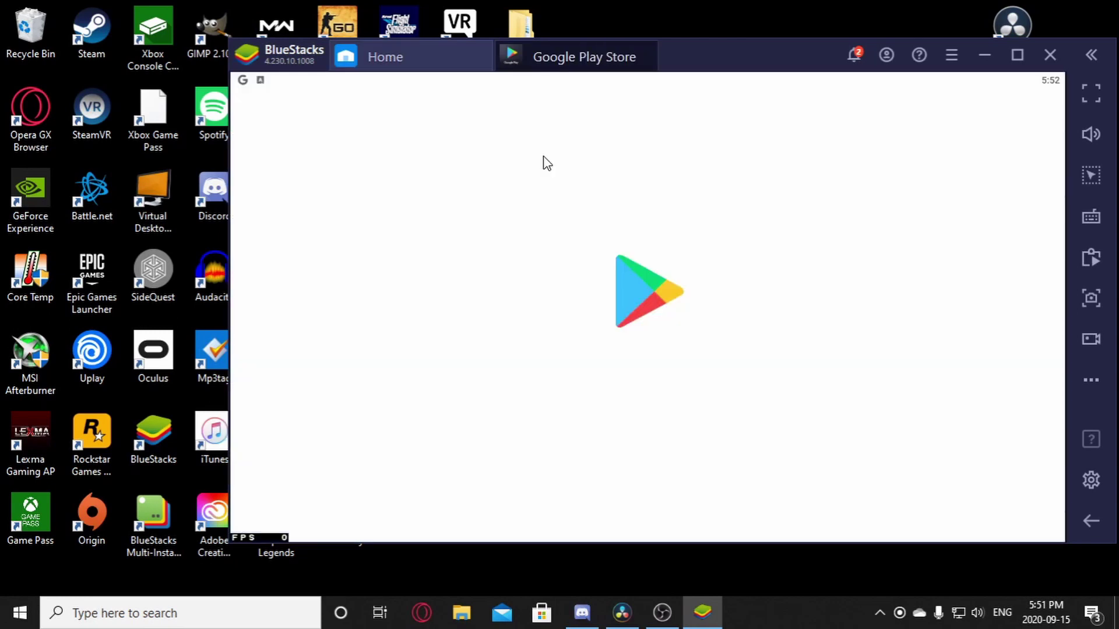
left_click(594, 115)
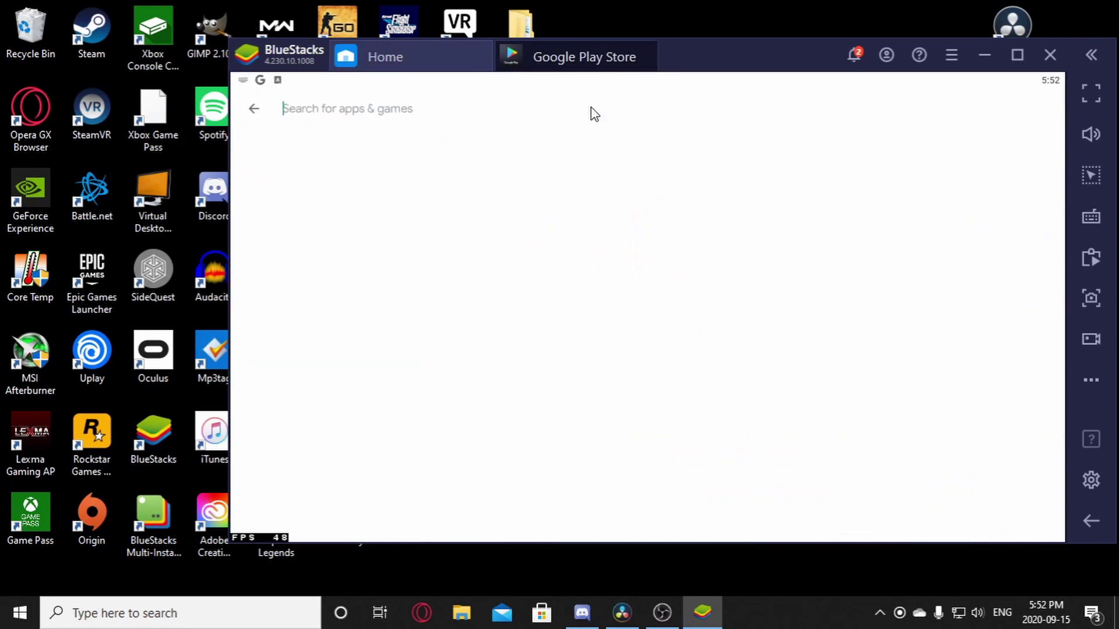
type("Xbo")
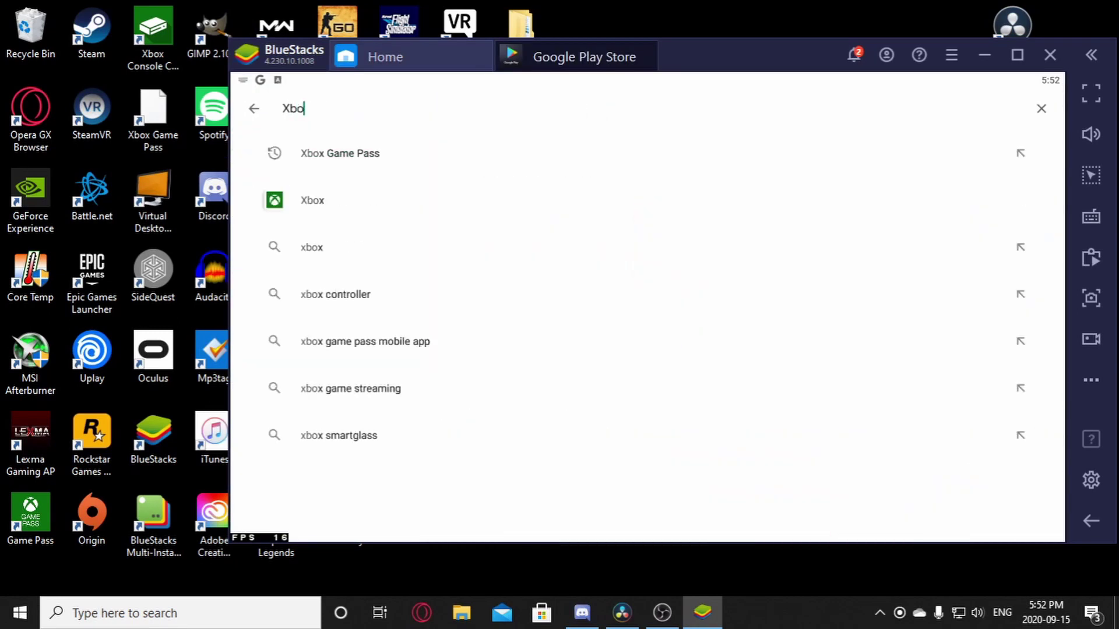
type("x Game Pass")
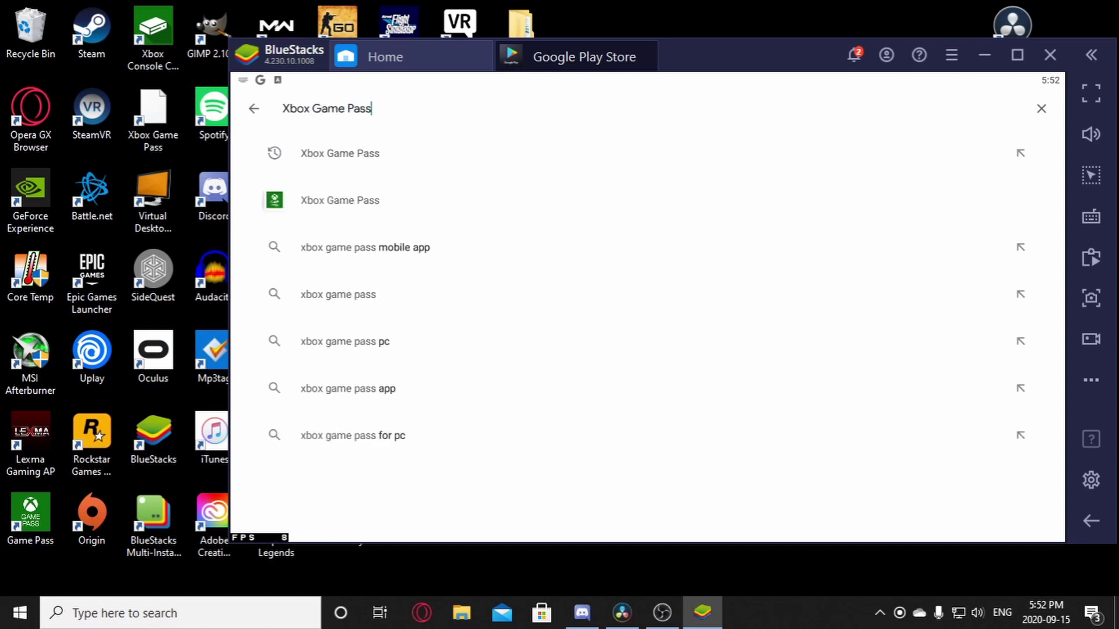
key("Return")
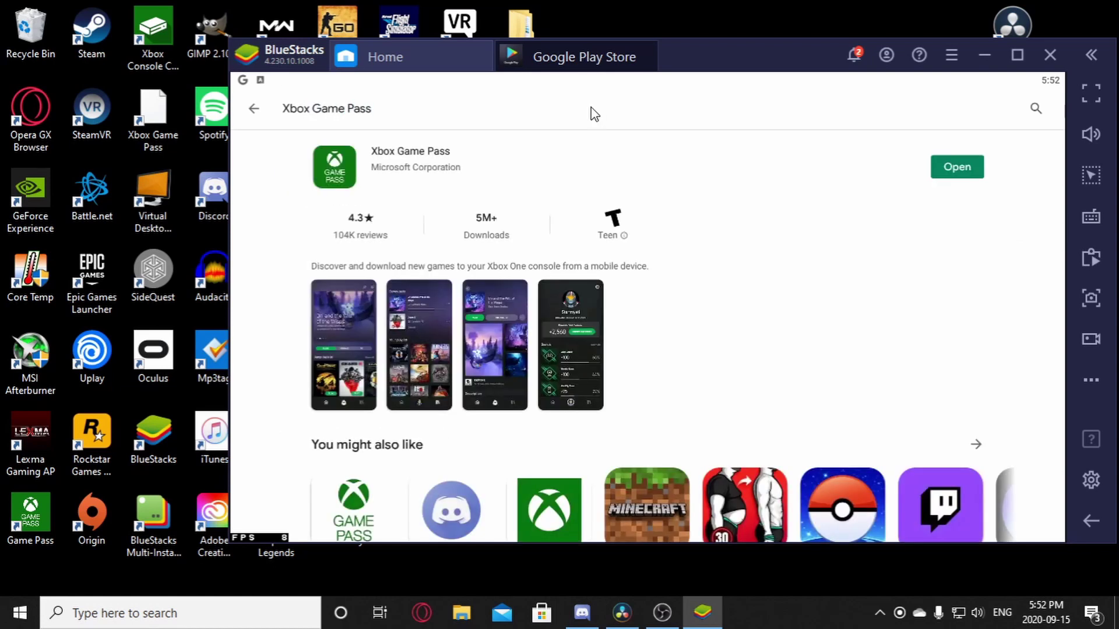
left_click(406, 156)
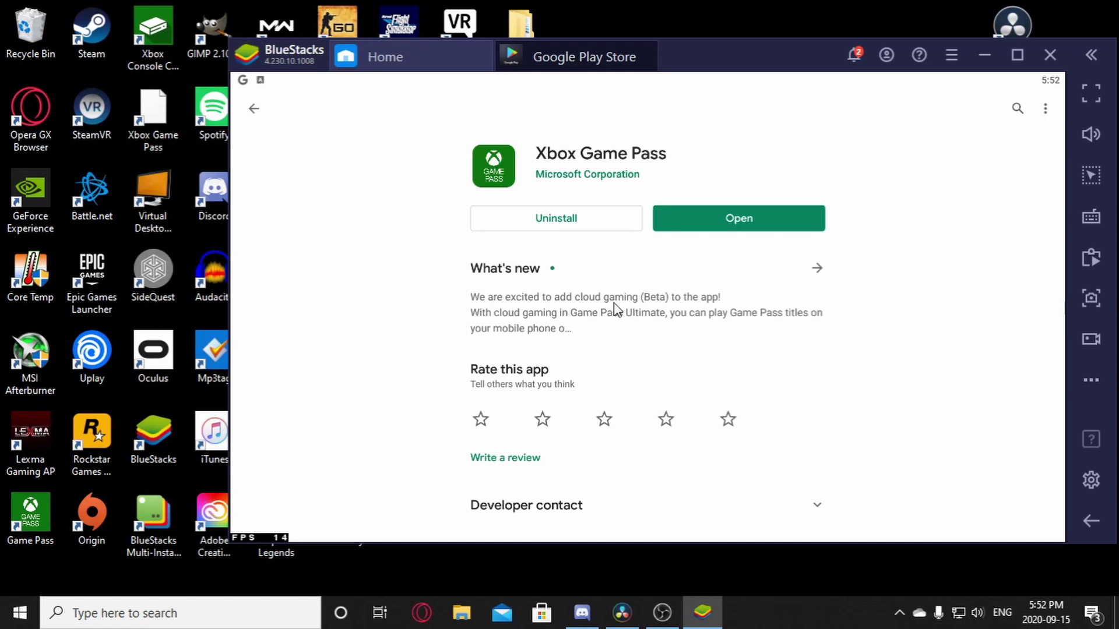
Review the Xbox Game Pass store page, launch the app and close the Google Play Store
scroll(629, 312, "down", 5)
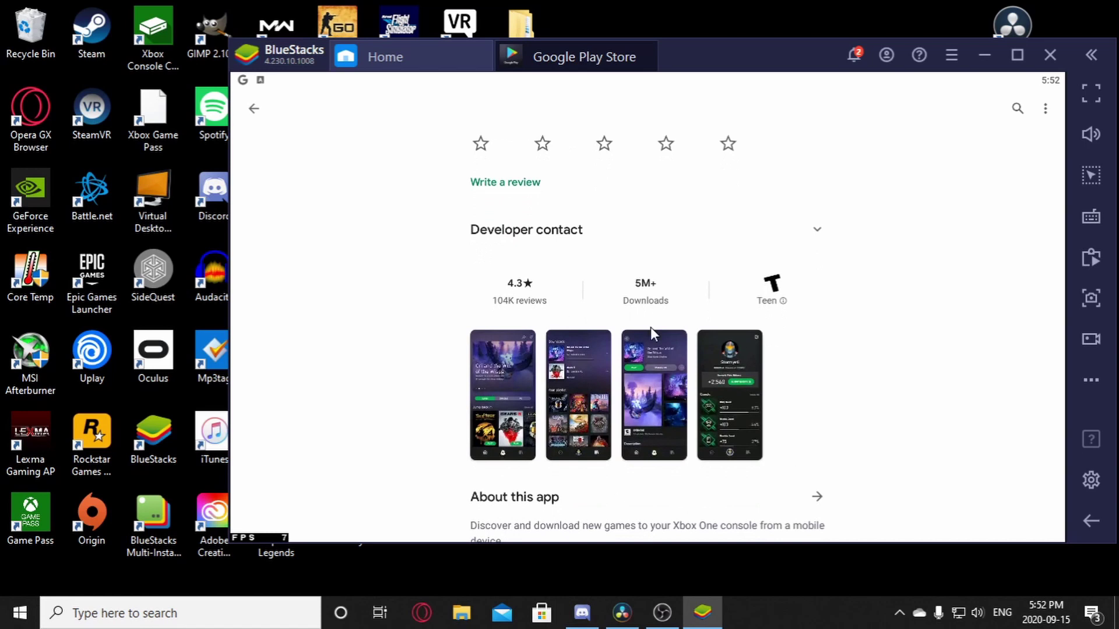
scroll(554, 376, "up", 5)
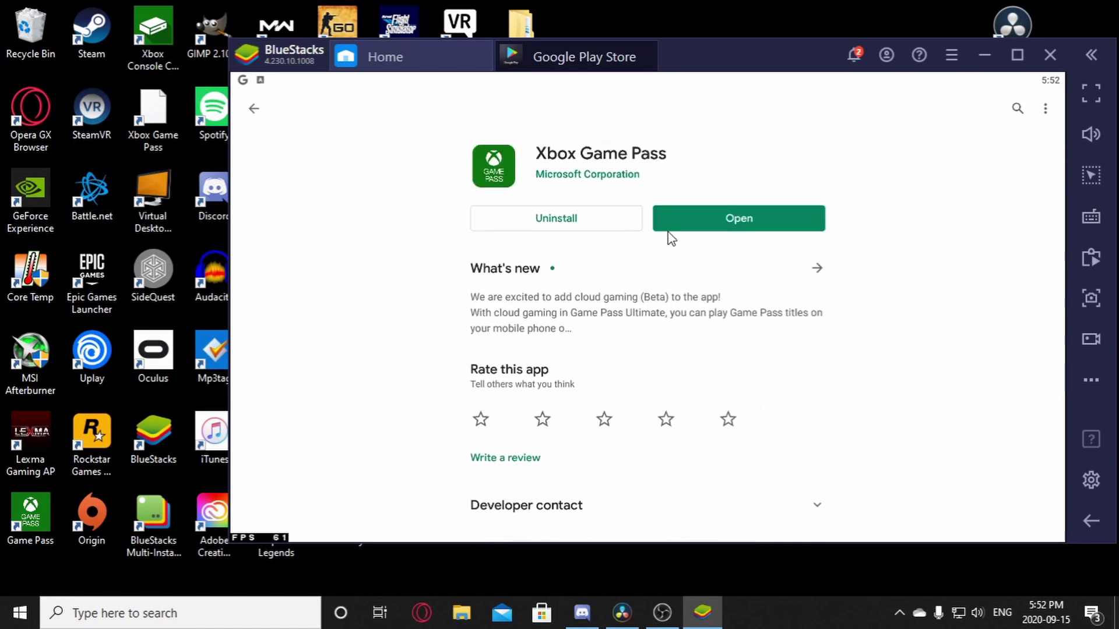
left_click(738, 222)
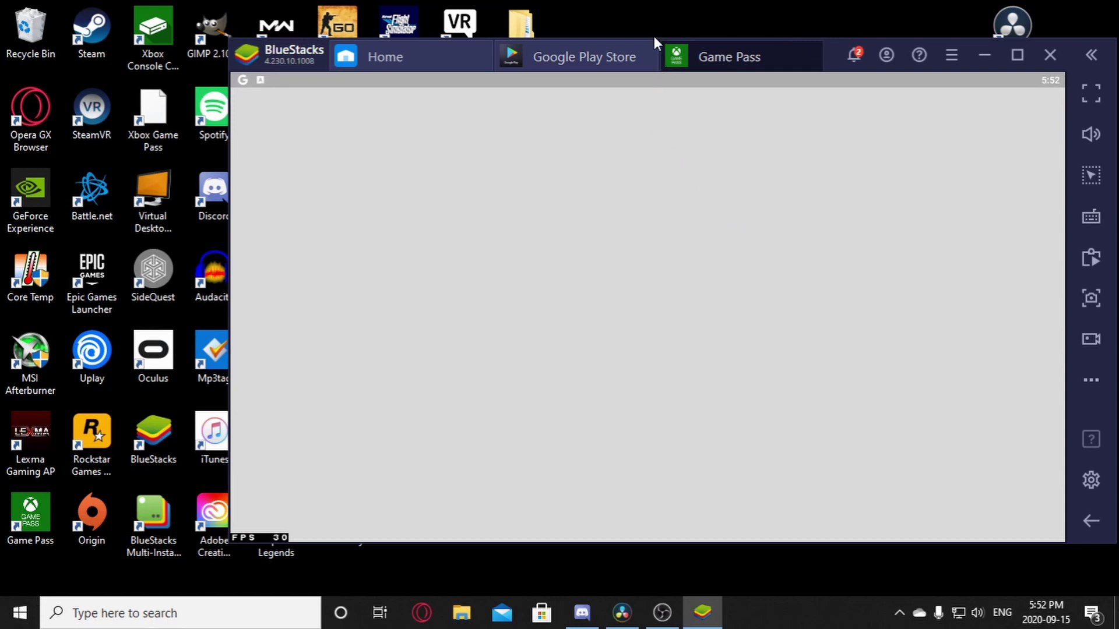
left_click(655, 43)
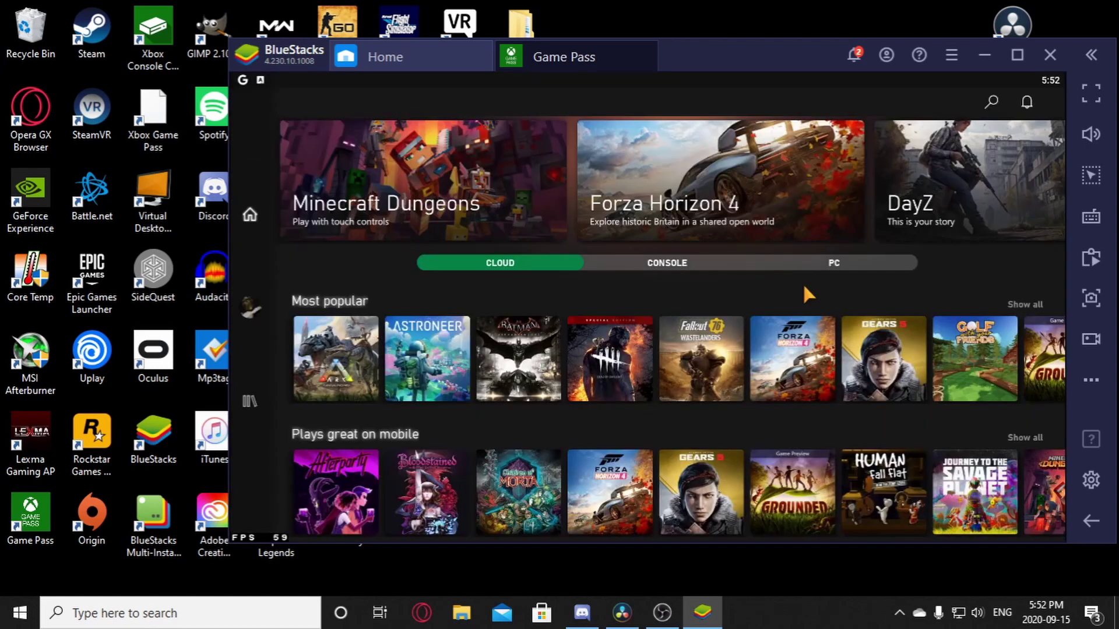
View the Game Pass console catalogue, dismissing the cloud gaming region notice, and return to the cloud games
left_click(703, 262)
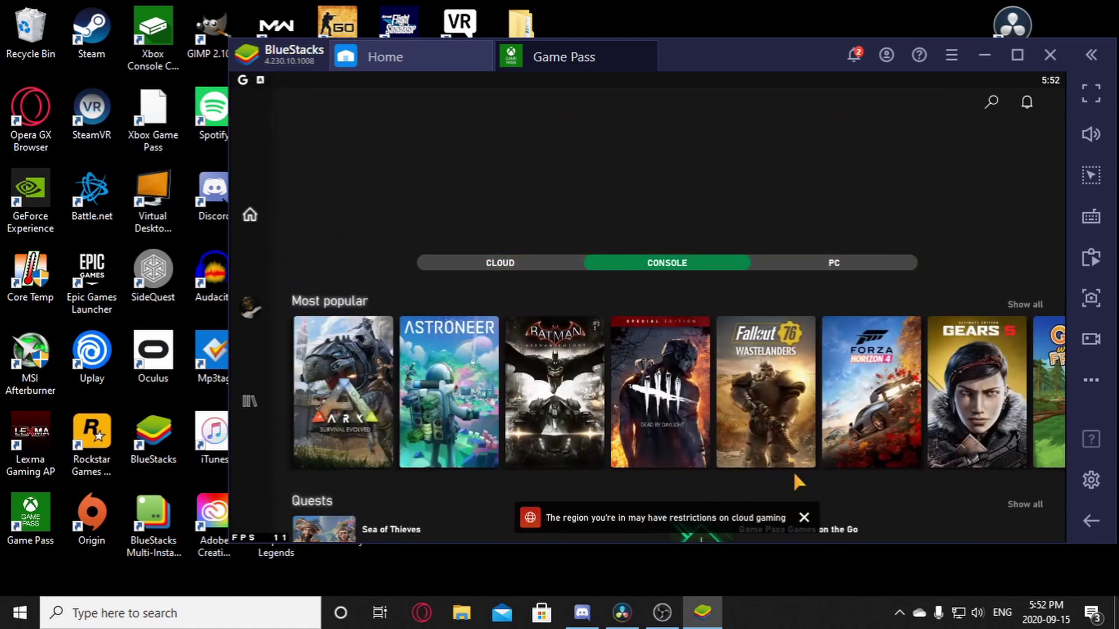
left_click(804, 517)
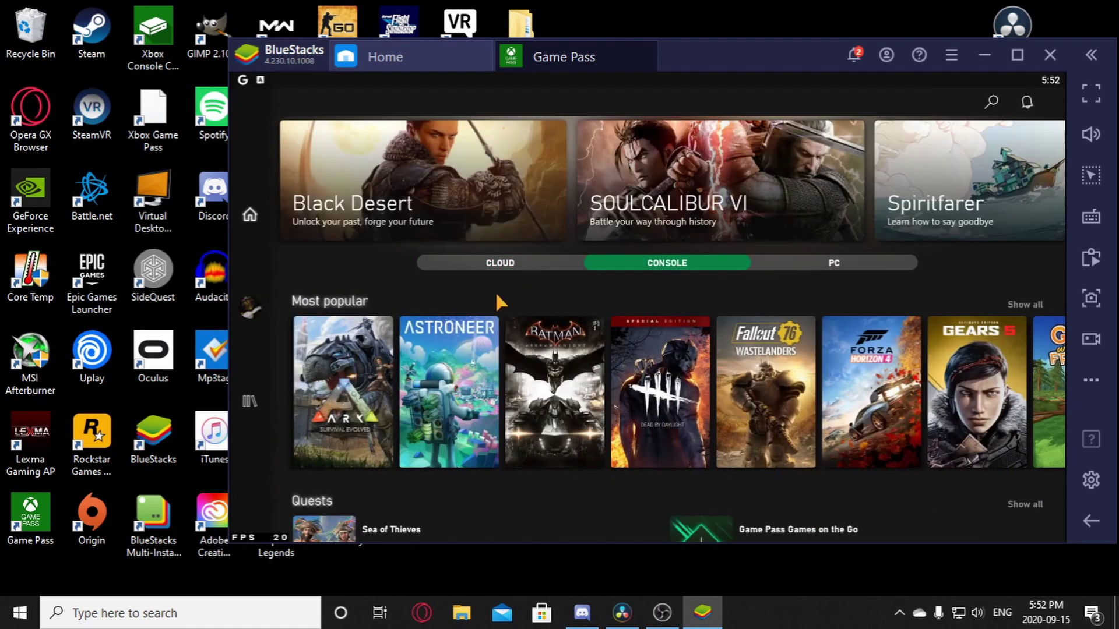
left_click(496, 264)
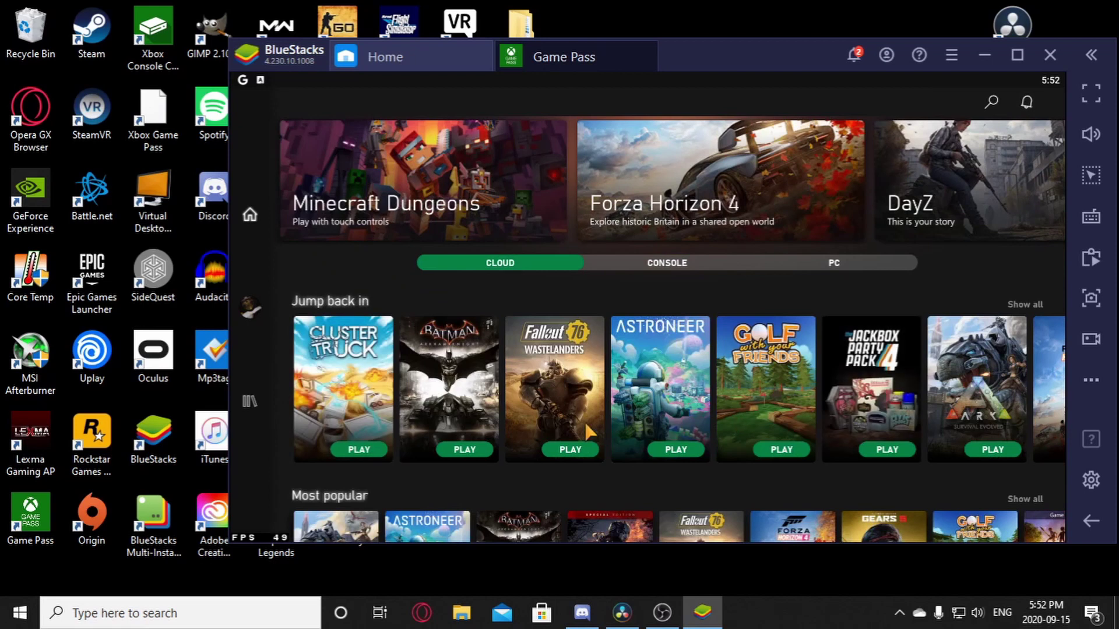
Start cloud play of Cluster Truck from the Jump back in games and maximize the BlueStacks window
scroll(715, 459, "down", 3)
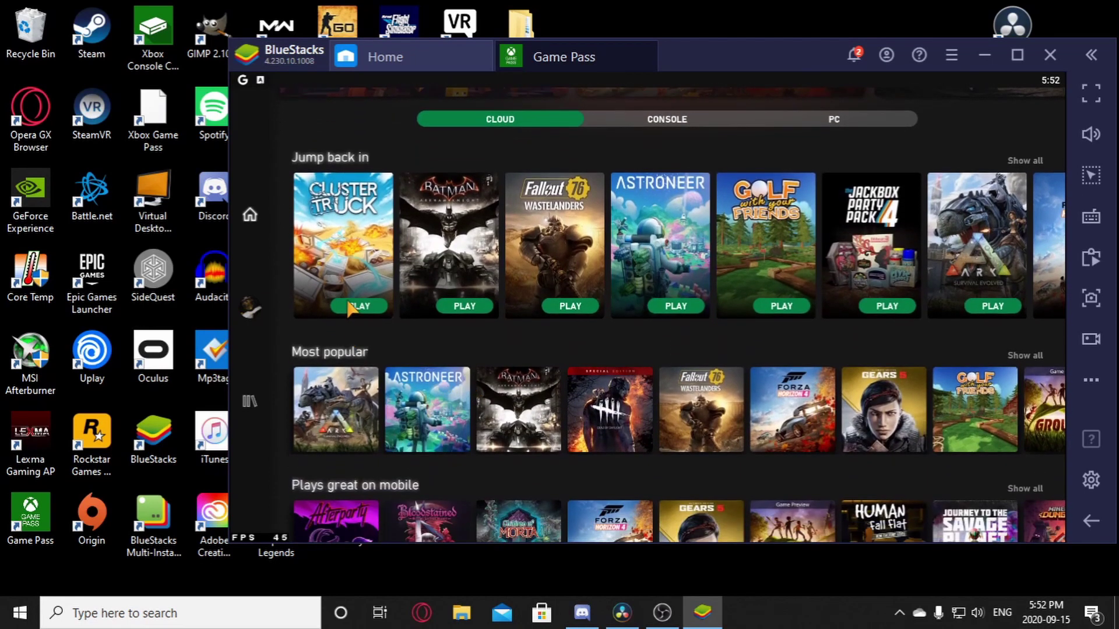
left_click(350, 307)
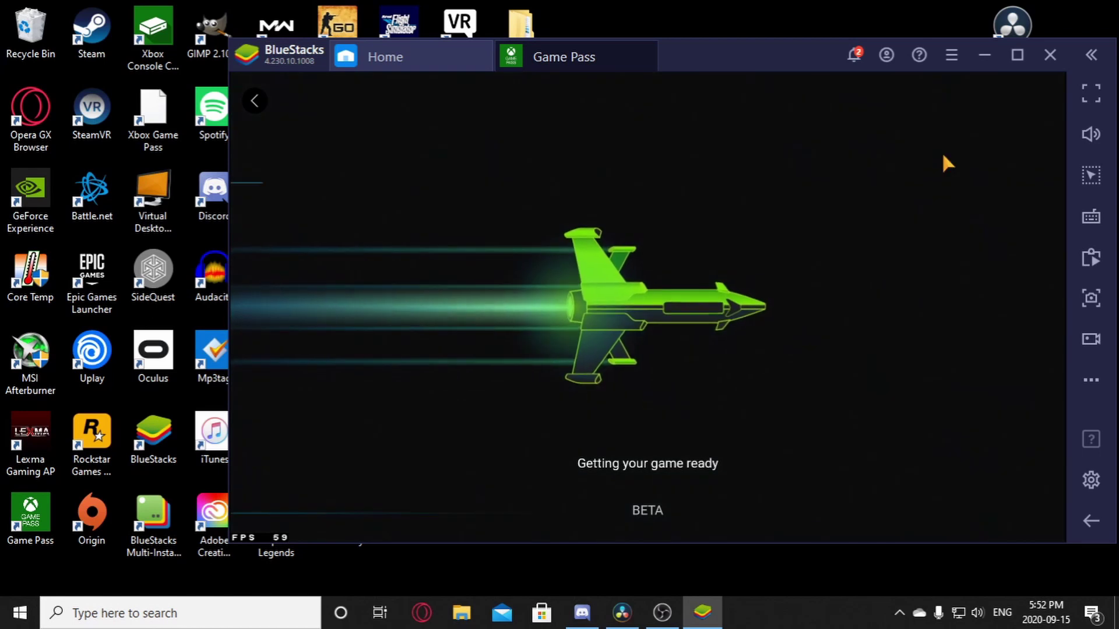
left_click(1017, 55)
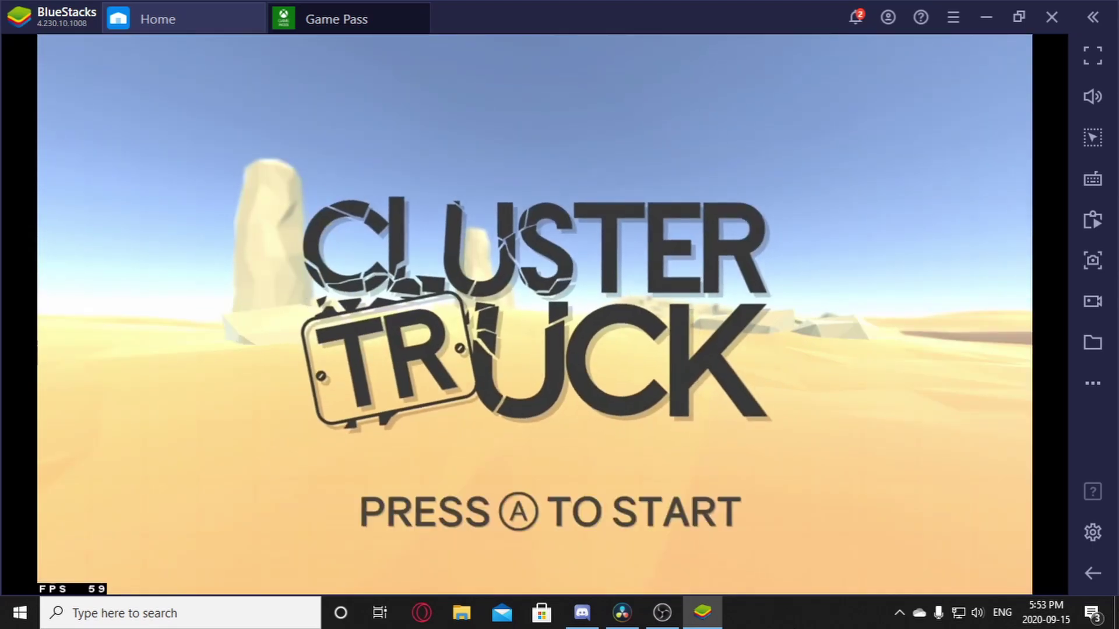
Start level 4 of World 1 Desert in the Cluster Truck campaign and play it through to the goal
key("Return")
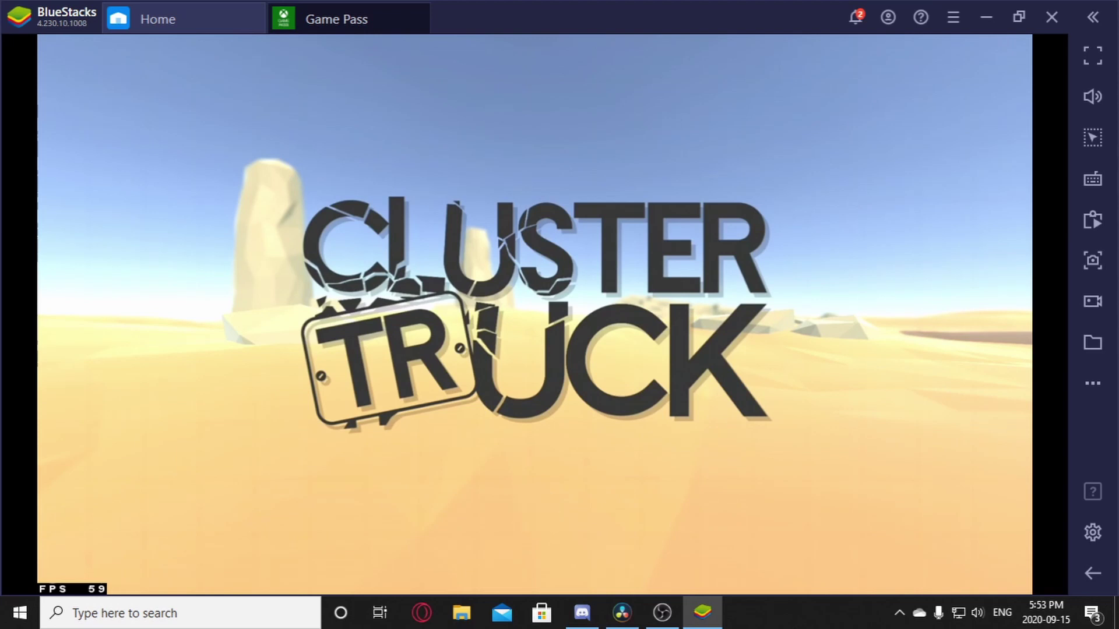
key("Return")
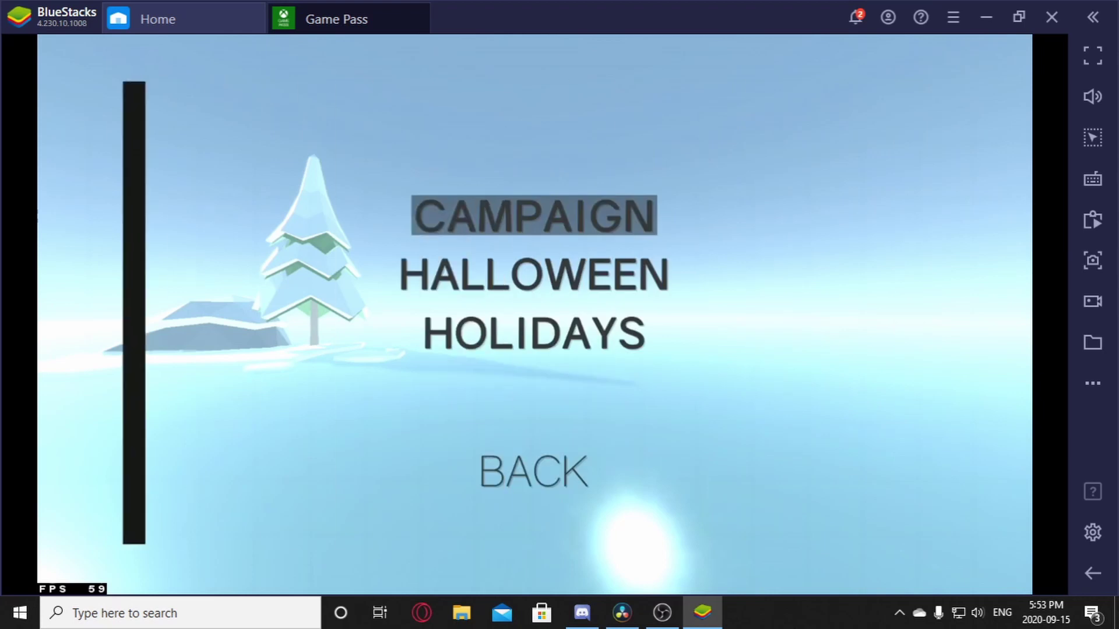
key("Return")
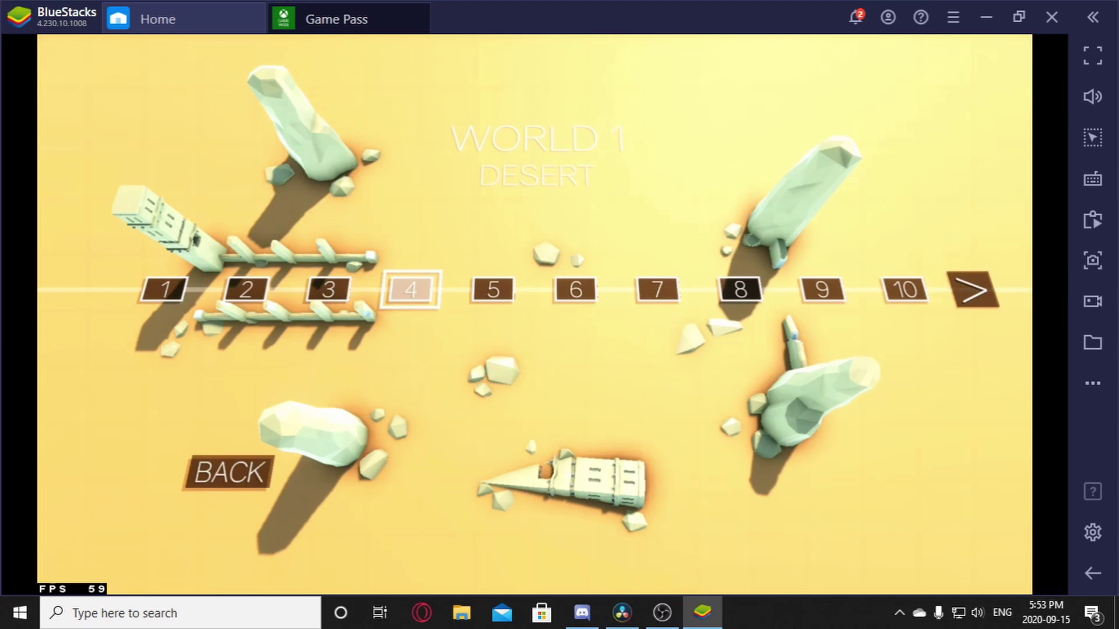
key("Return")
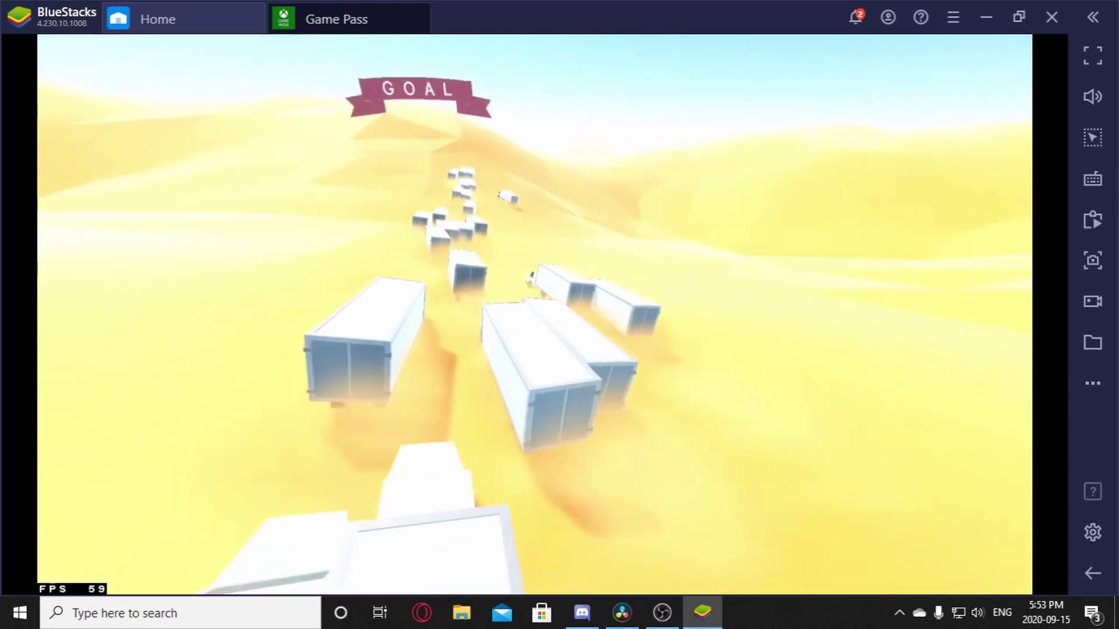
key("a")
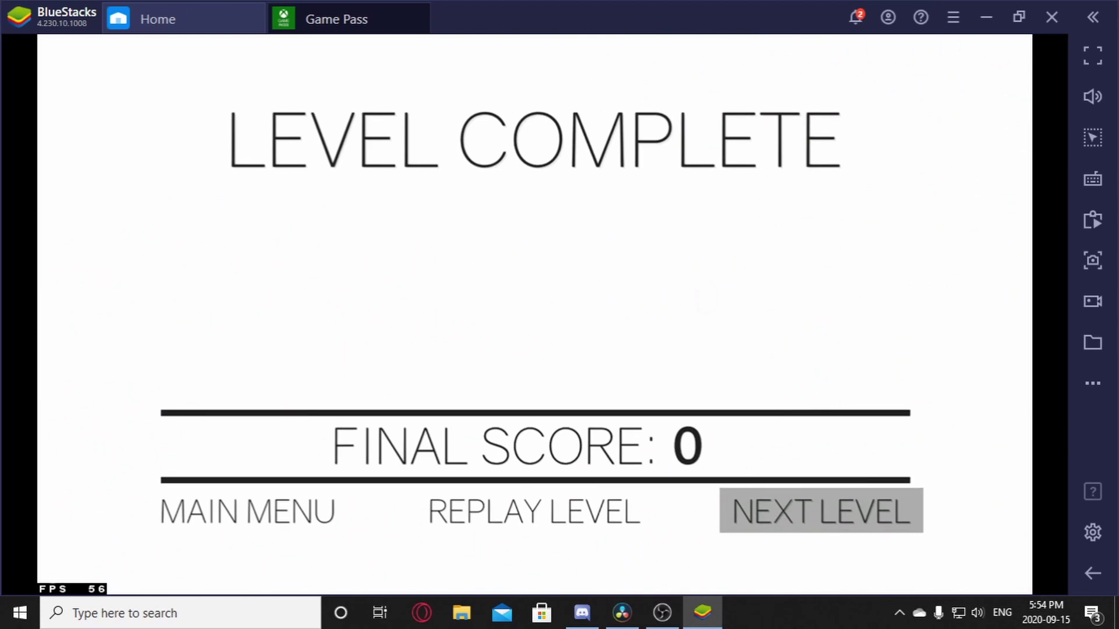
Continue to the next level, pause it and highlight Level Select in the pause menu
key("Return")
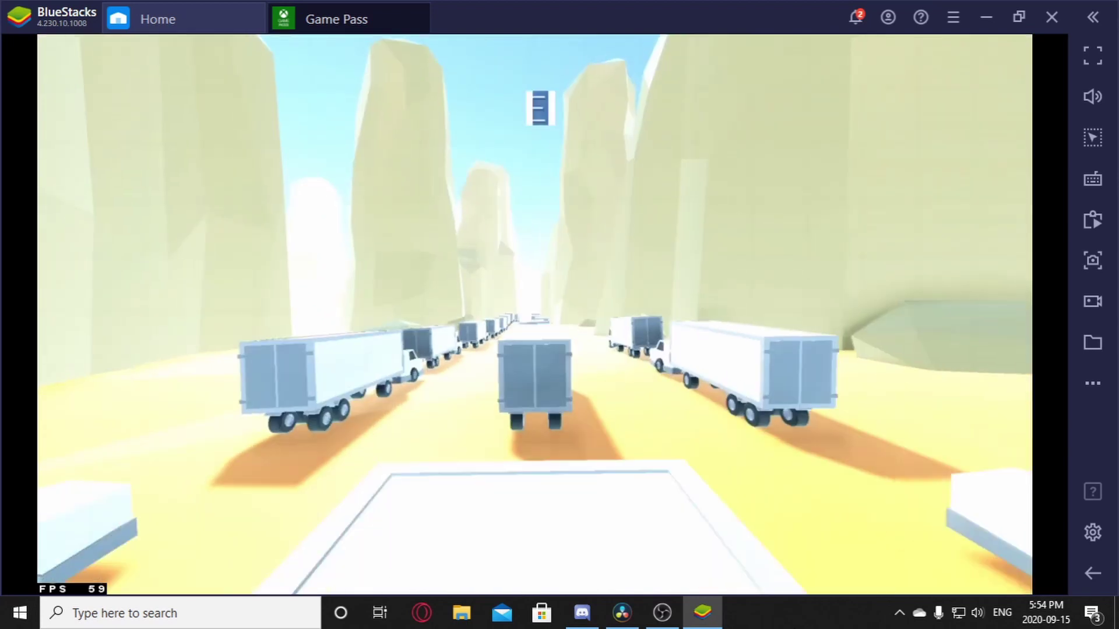
key("Escape")
key("Down")
key("Down")
key("Down")
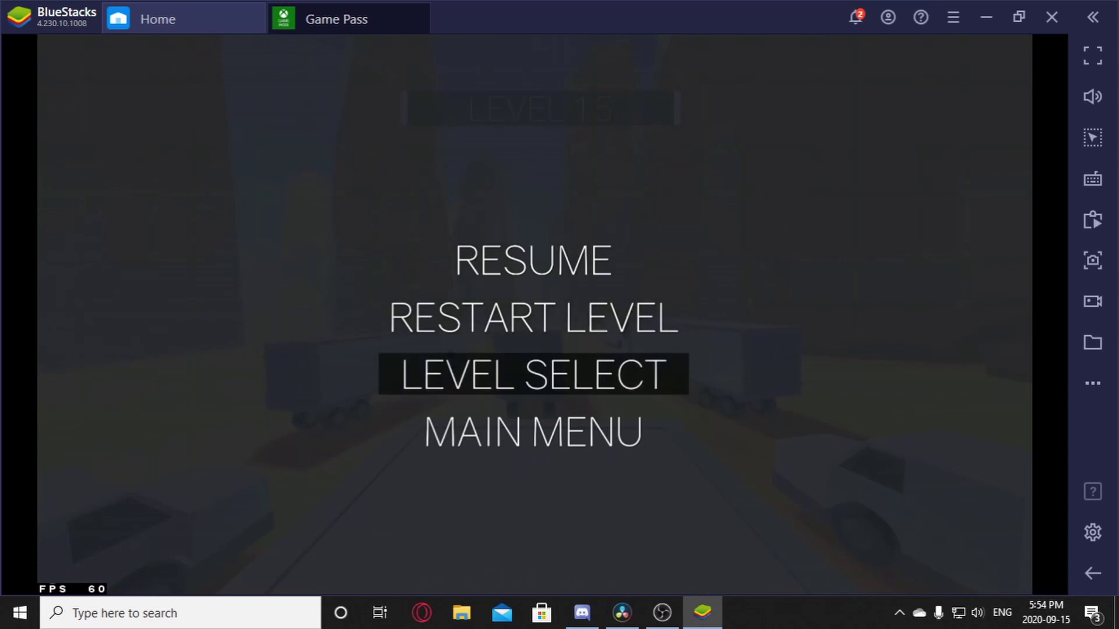